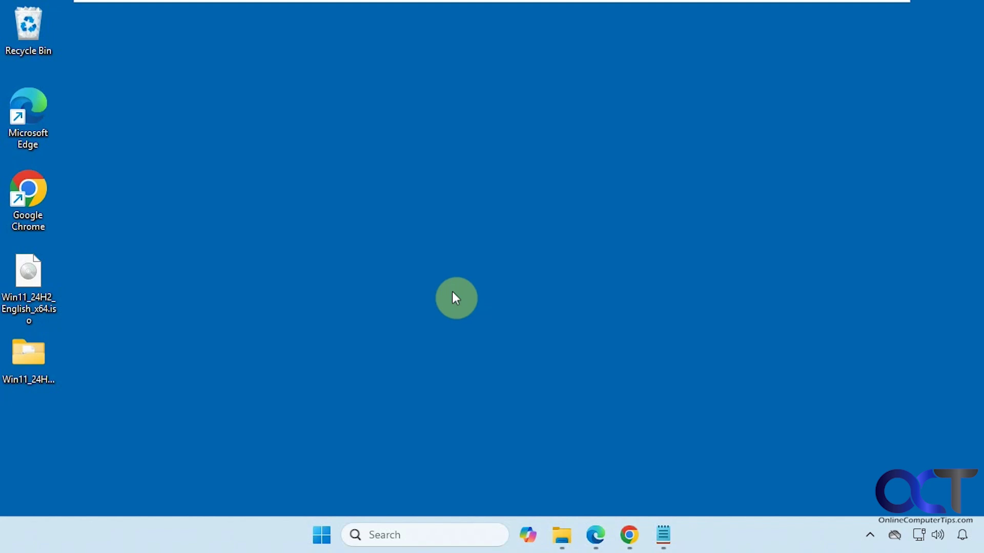
# - Restore the Notepad window holding the list of three MAC addresses
pyautogui.click(665, 532)
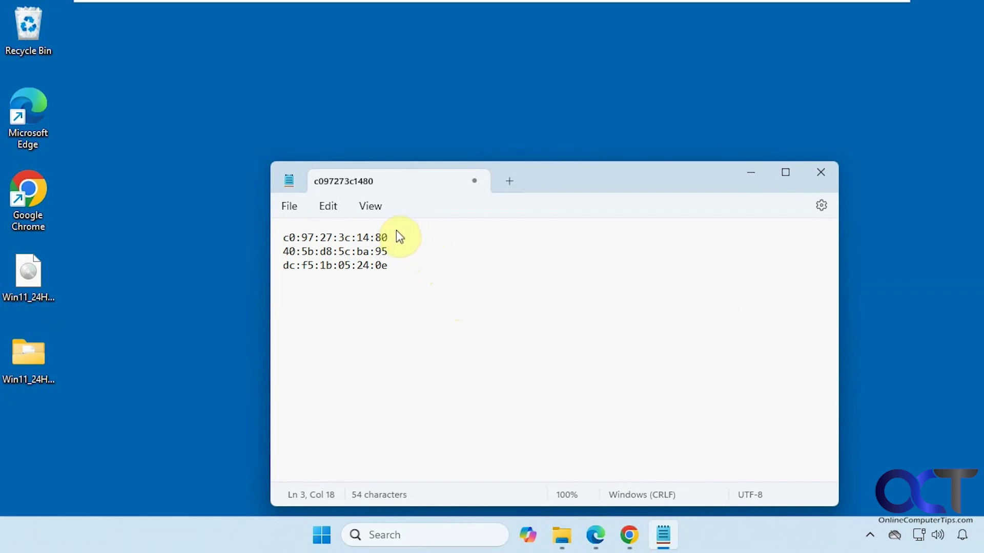
# - Switch to the Chrome window with the macaddress.io vendor lookup page
pyautogui.moveTo(629, 535)
pyautogui.click(694, 479)
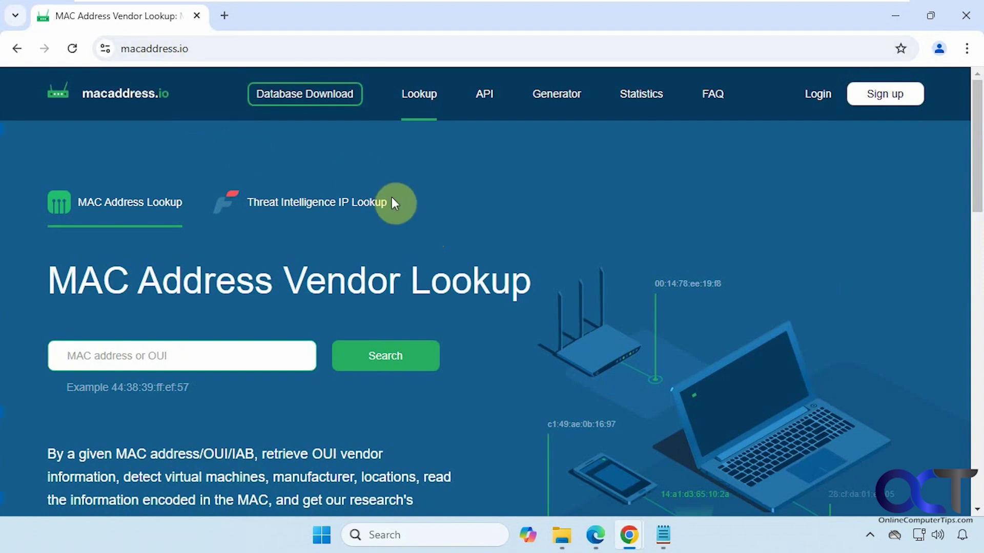
# - Copy c0:97:27:3c:14:80 from Notepad and look it up, revealing Samsung Electro-Mechanics (Thailand)
pyautogui.click(663, 535)
pyautogui.moveTo(396, 238); pyautogui.dragTo(286, 239)
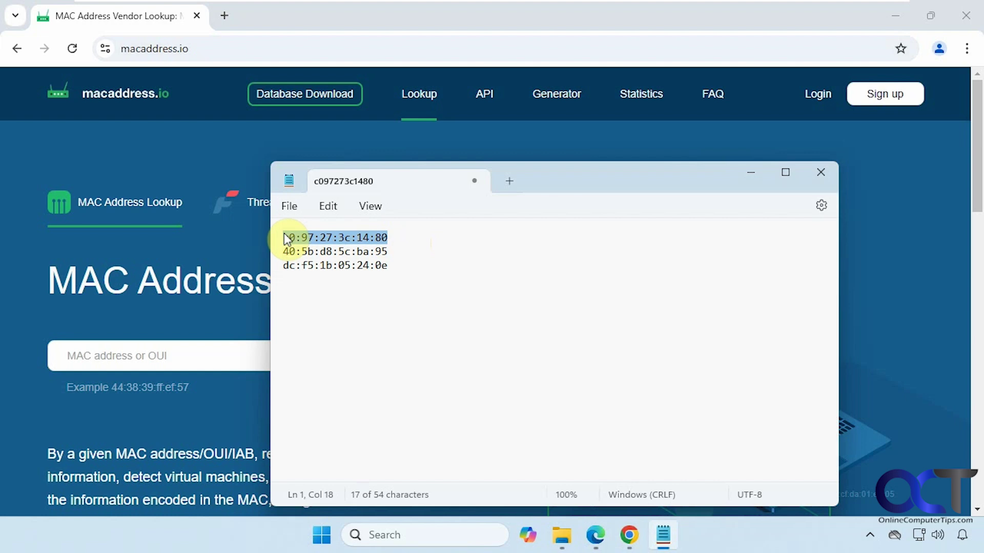
pyautogui.hotkey('ctrl', 'c')
pyautogui.click(180, 358)
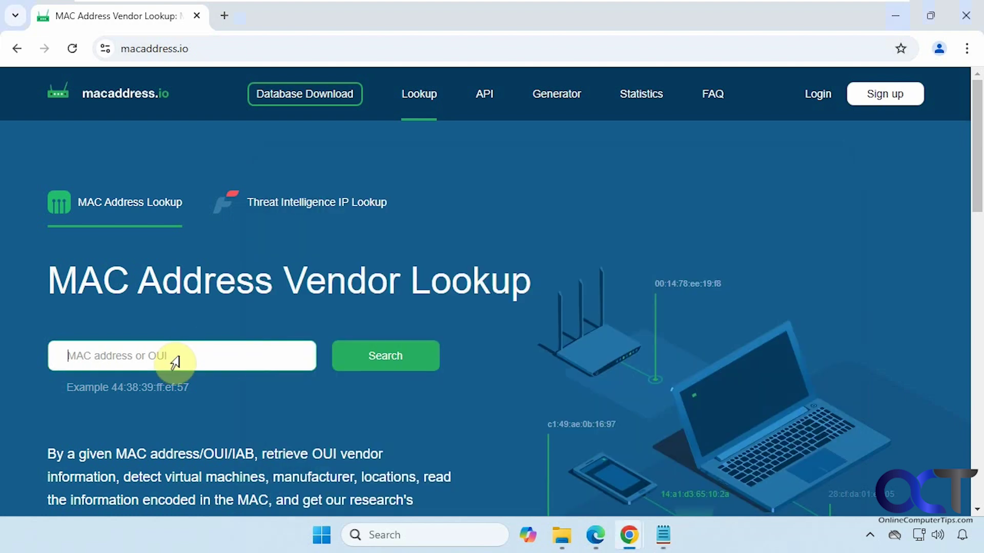
pyautogui.hotkey('ctrl', 'v')
pyautogui.click(378, 364)
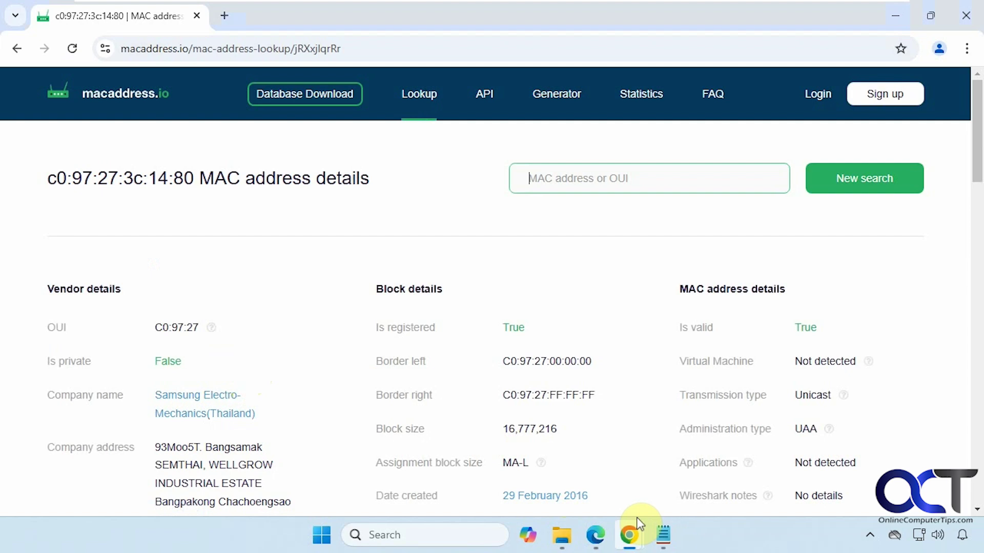
# - Copy 40:5b:d8:5c:ba:95 from Notepad and run a new search, revealing Chongqing Fugui Electronics
pyautogui.click(661, 535)
pyautogui.moveTo(397, 251); pyautogui.dragTo(292, 247)
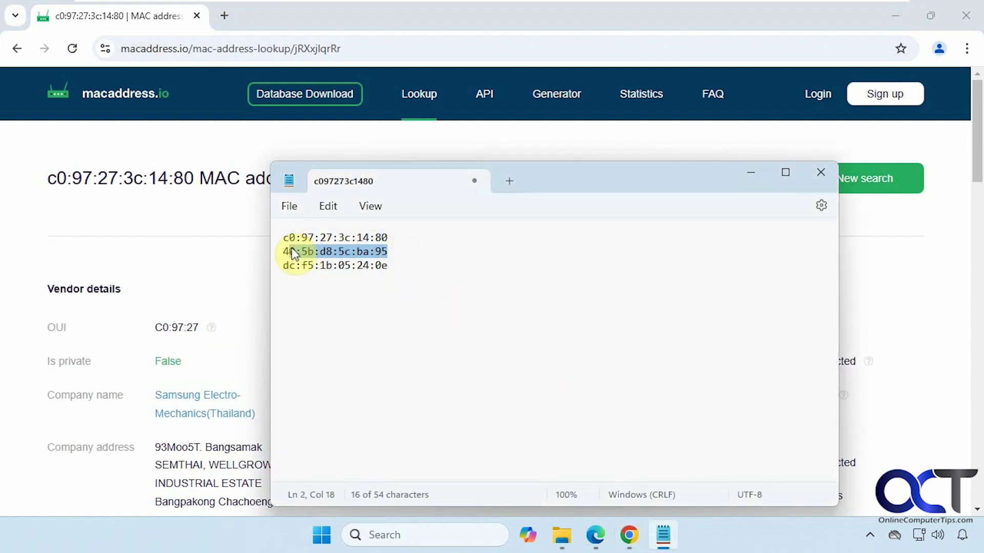
pyautogui.click(225, 273)
pyautogui.click(549, 180)
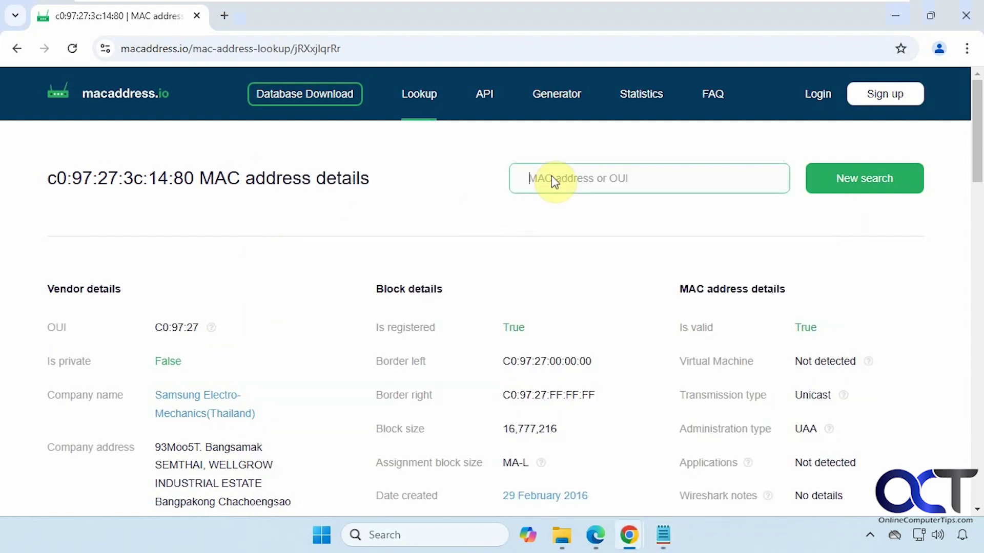
pyautogui.hotkey('ctrl', 'v')
pyautogui.click(835, 189)
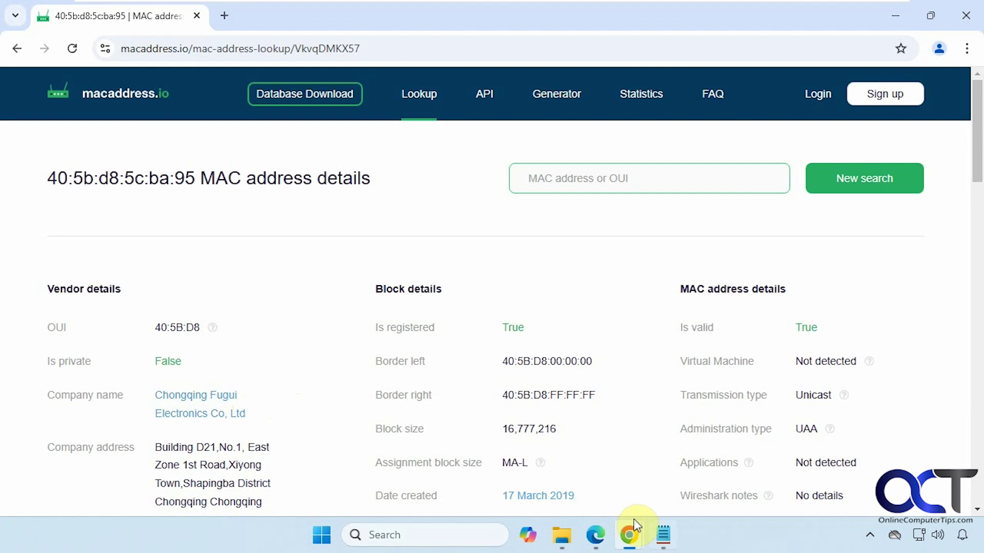
# - Copy dc:f5:1b:05:24:0e from Notepad and run a new search, revealing Arcadyan Corp
pyautogui.click(663, 535)
pyautogui.moveTo(390, 271); pyautogui.dragTo(282, 272)
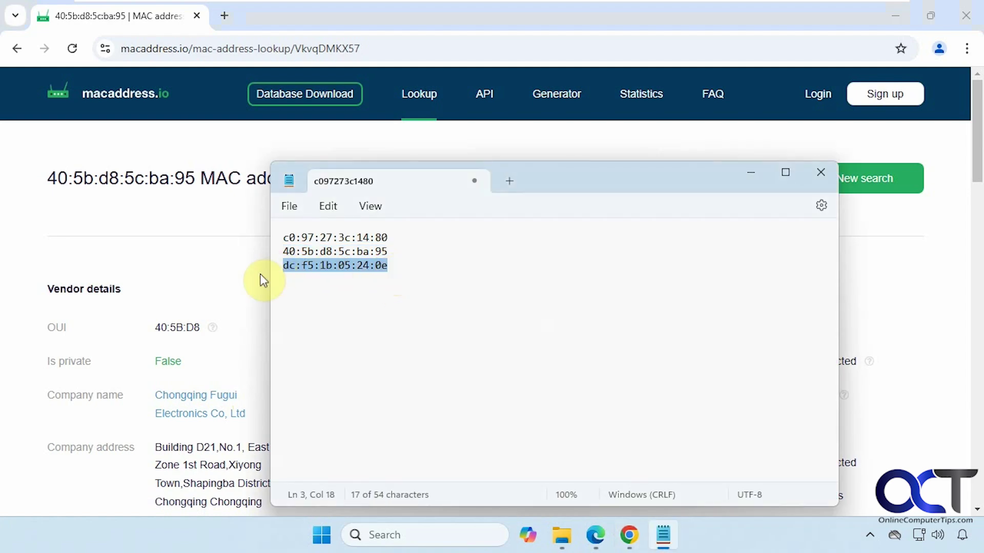
pyautogui.click(260, 279)
pyautogui.click(569, 180)
pyautogui.hotkey('ctrl', 'v')
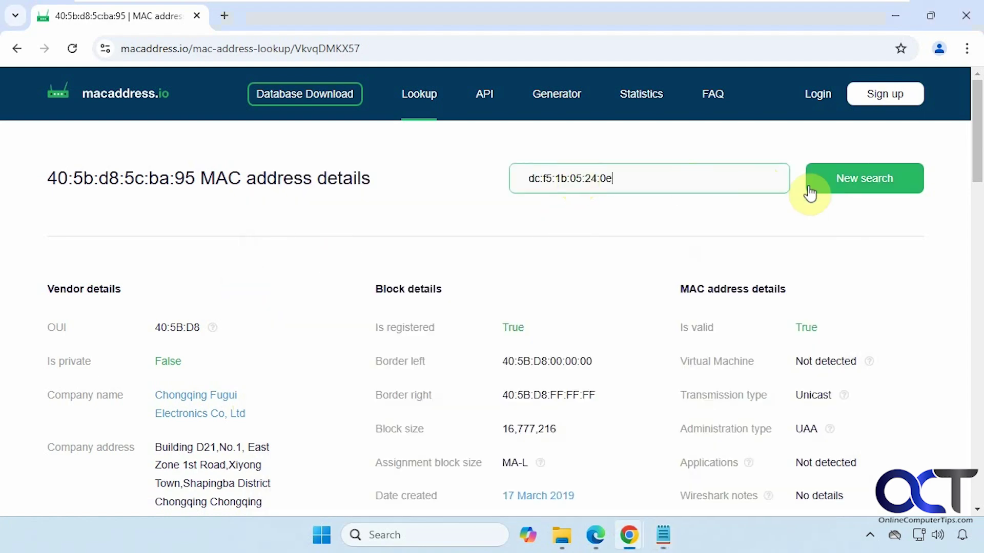
pyautogui.click(852, 182)
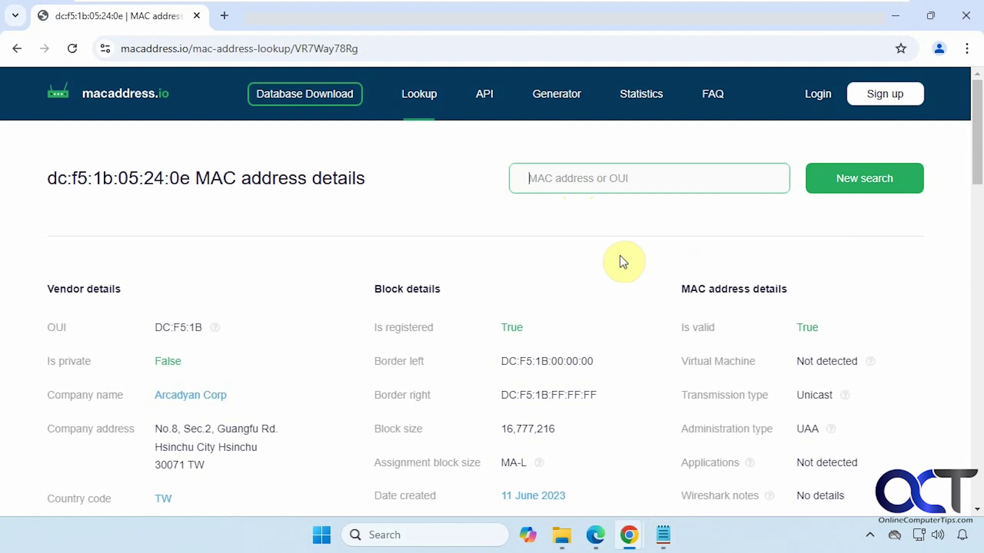
# - Open Arcadyan Corp's 58 OUI registrations and select 'Arcadyan' in the title for a web search
pyautogui.click(212, 400)
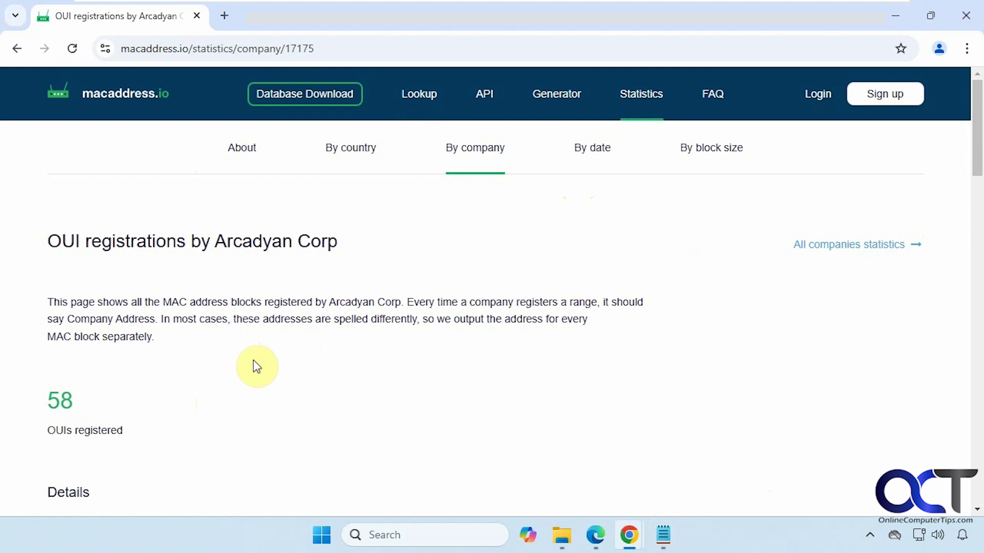
pyautogui.scroll(-2, 254, 359)
pyautogui.scroll(-1, 254, 359)
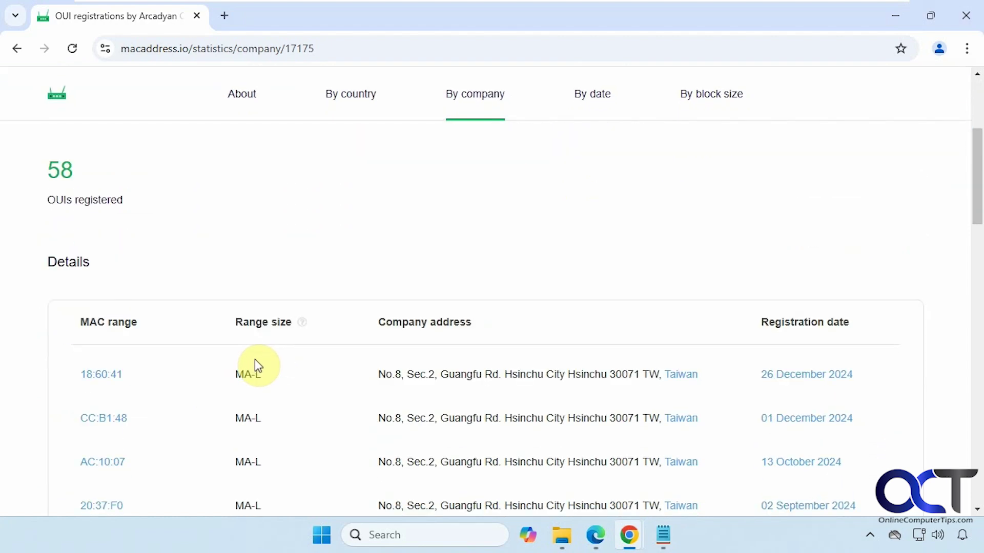
pyautogui.scroll(-1, 255, 367)
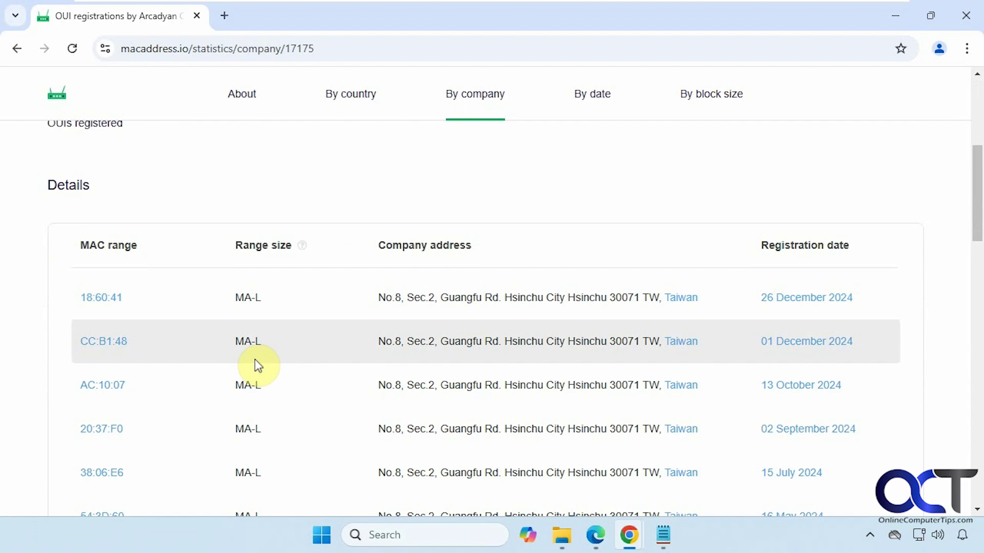
pyautogui.scroll(4, 254, 359)
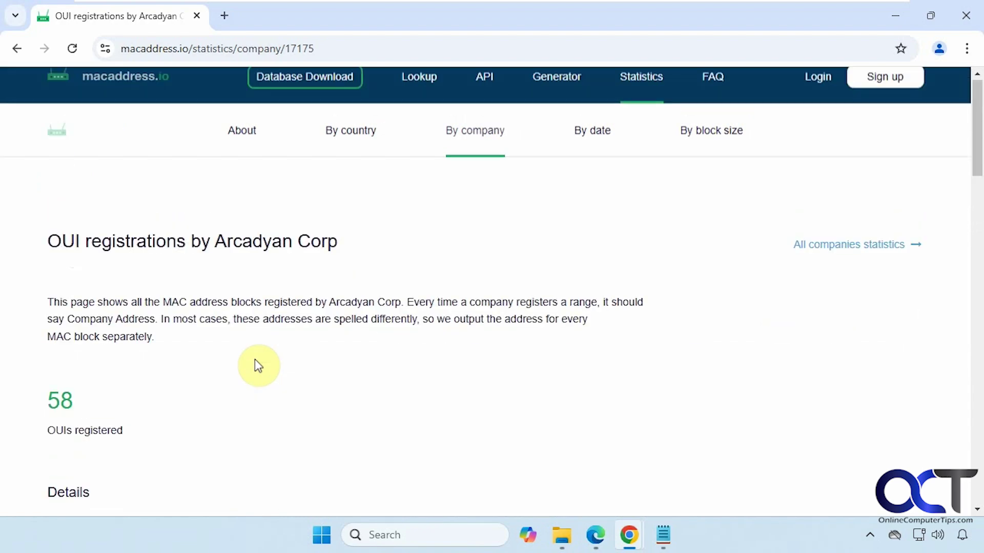
pyautogui.doubleClick(243, 235)
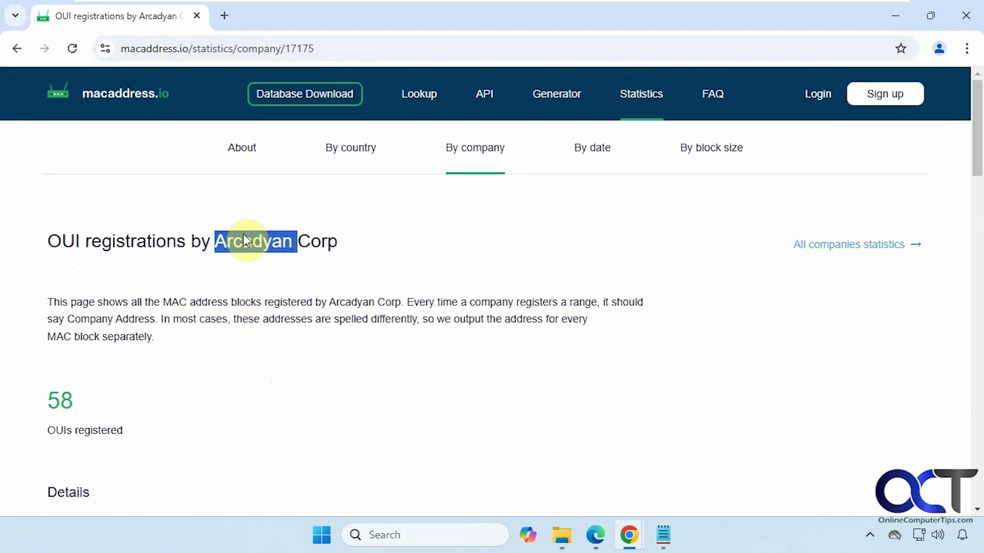
pyautogui.rightClick(250, 242)
# - Search Google for Arcadyan, expand the AI overview, and follow the arcadyan.com result
pyautogui.click(295, 303)
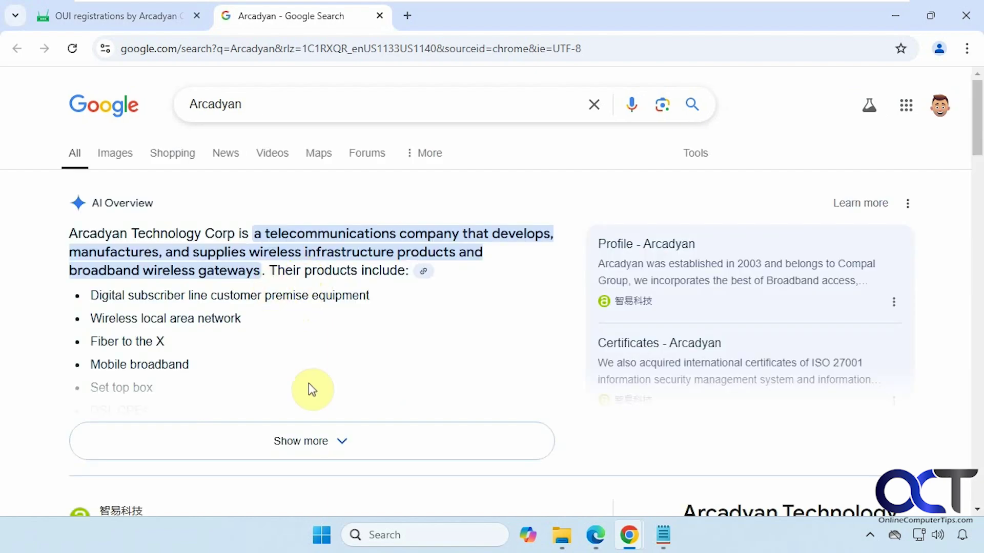
pyautogui.click(323, 440)
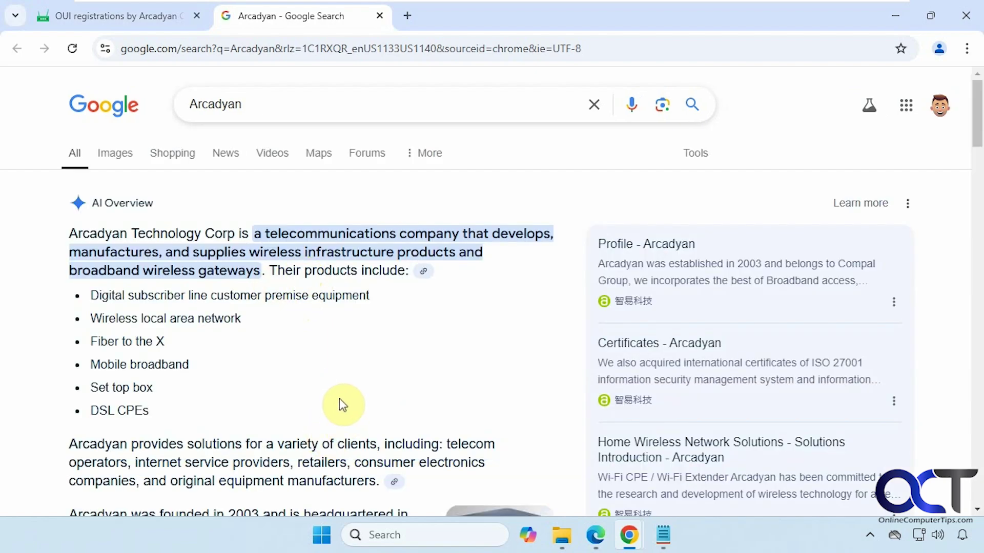
pyautogui.scroll(-2, 339, 398)
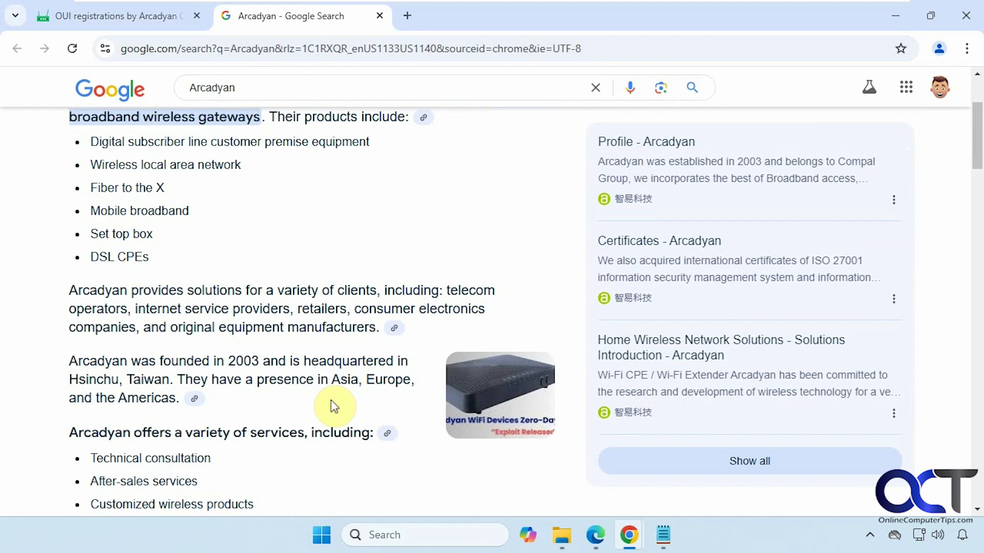
pyautogui.scroll(-1, 333, 406)
pyautogui.scroll(-1, 333, 406)
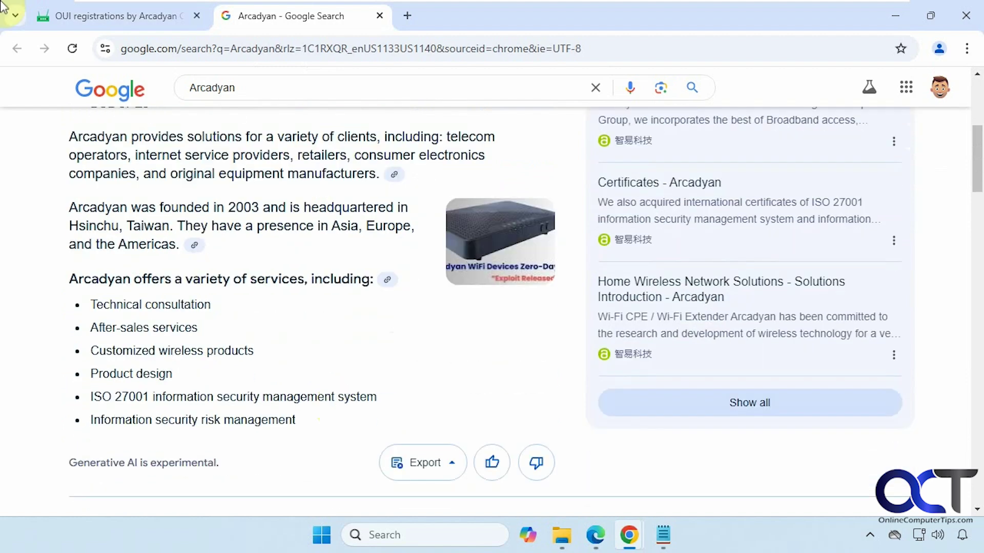
pyautogui.scroll(-2, 334, 406)
pyautogui.scroll(-1, 333, 406)
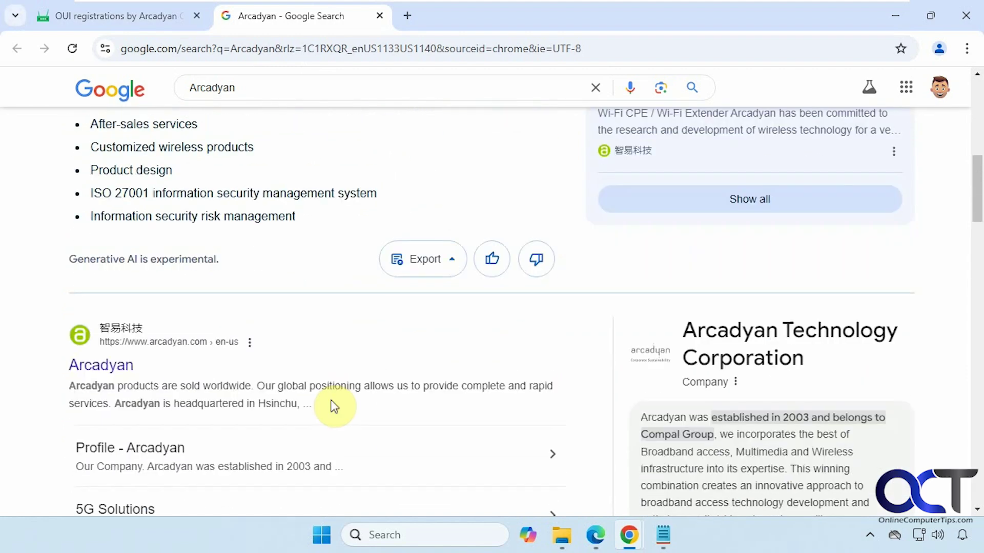
pyautogui.click(127, 343)
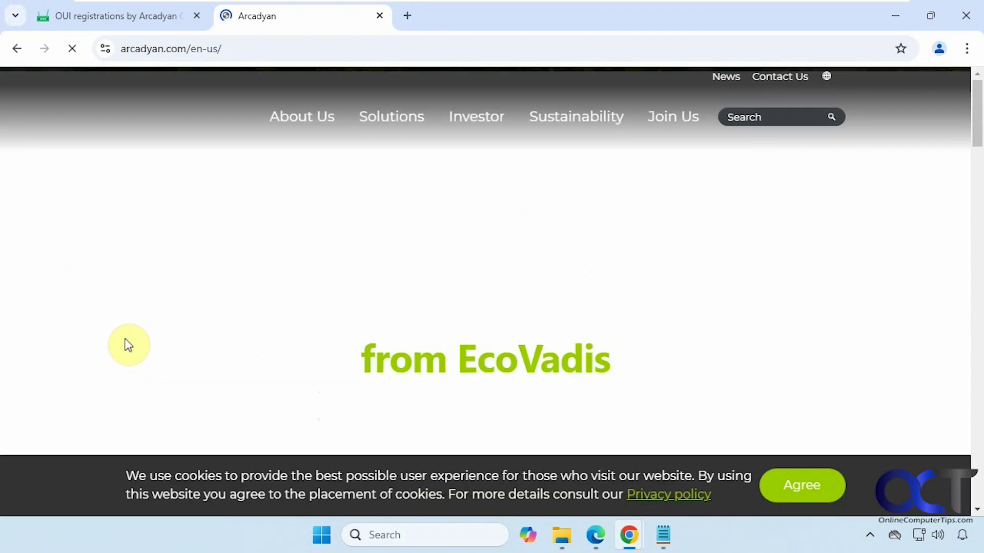
pyautogui.scroll(-2, 126, 344)
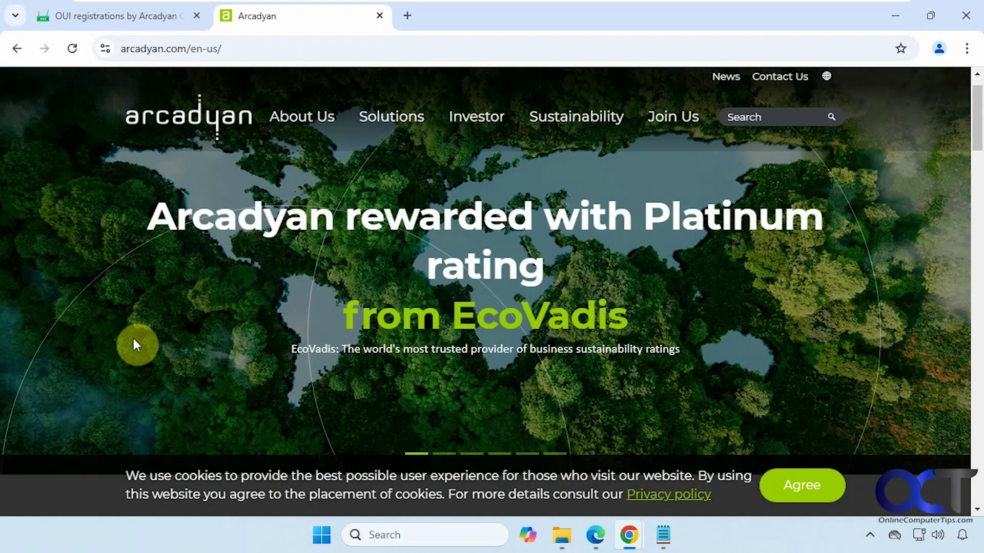
pyautogui.scroll(-4, 132, 339)
pyautogui.scroll(-2, 142, 354)
pyautogui.scroll(-2, 151, 362)
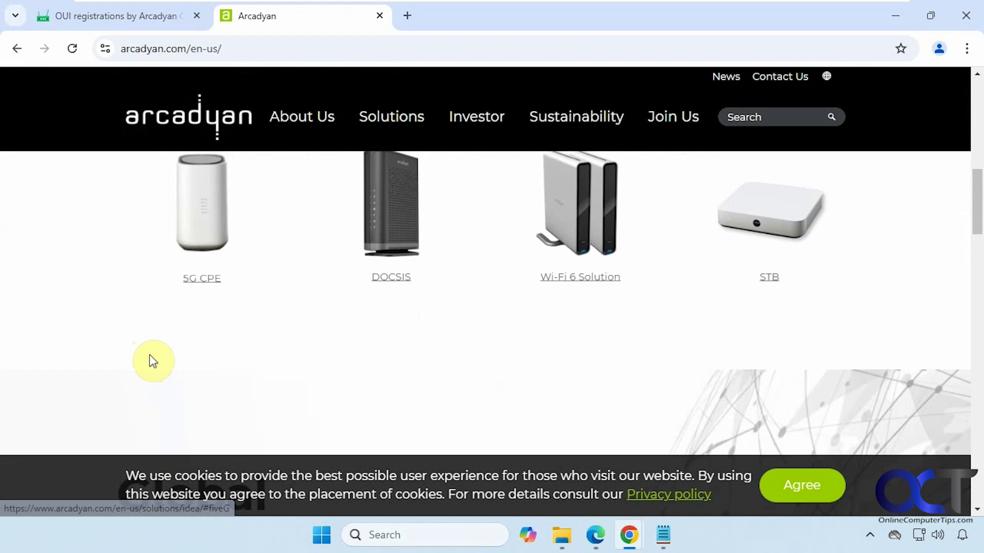
pyautogui.scroll(1, 150, 358)
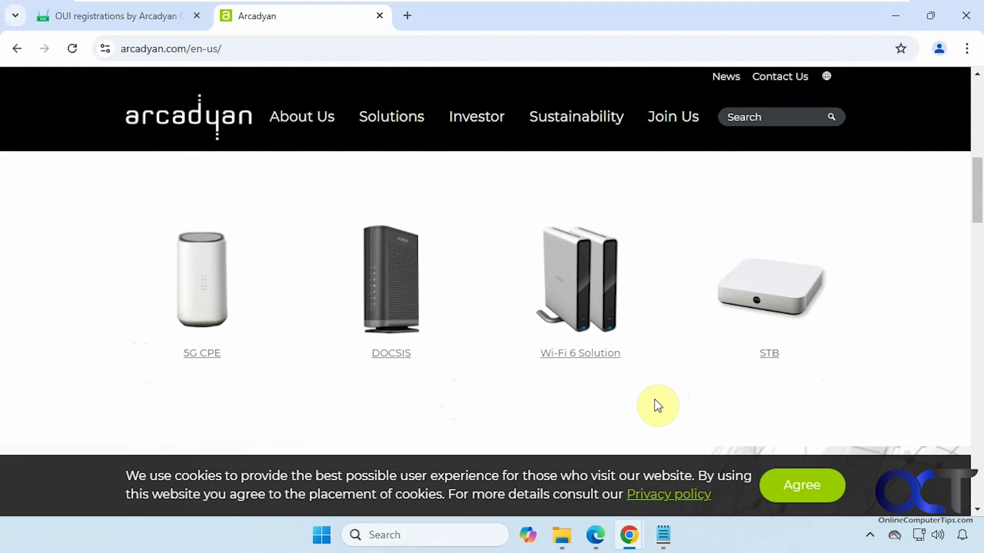
pyautogui.click(159, 19)
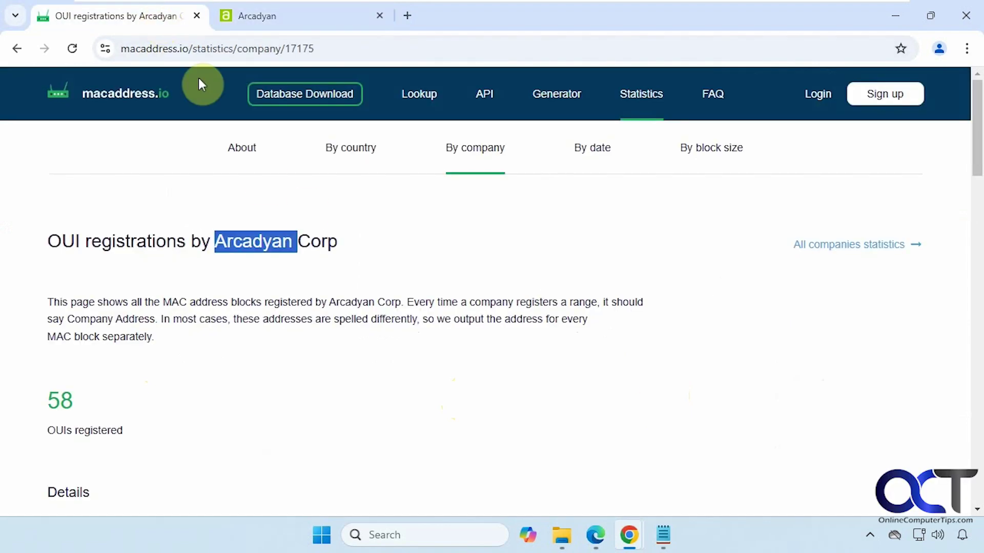
pyautogui.click(363, 254)
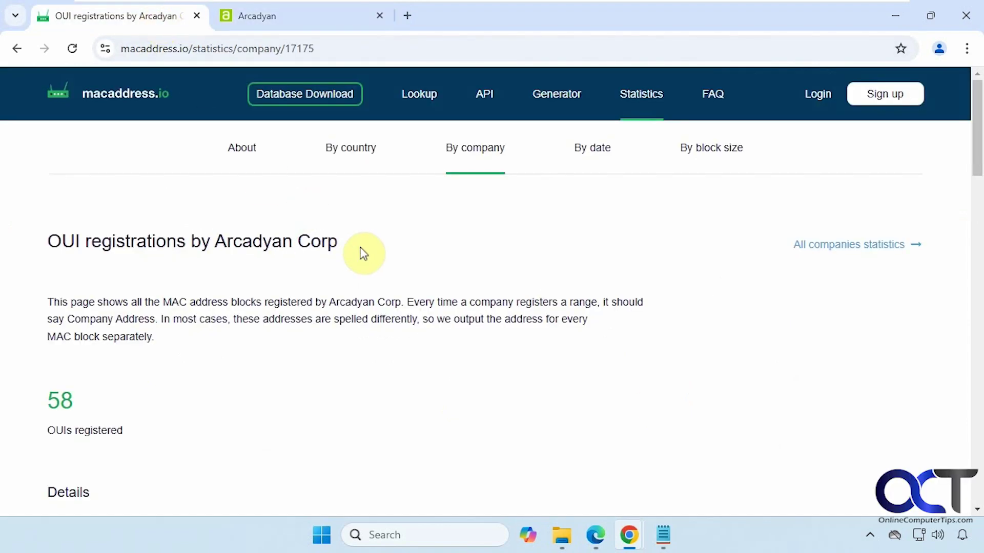